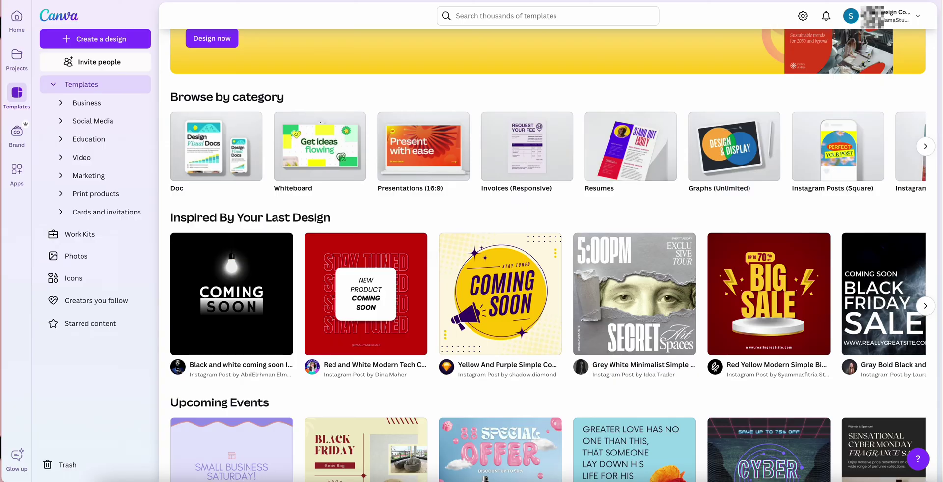
- Create a blank 16:9 (1920 × 1080 px) presentation from Create a design
scroll(624, 161, "up", 2)
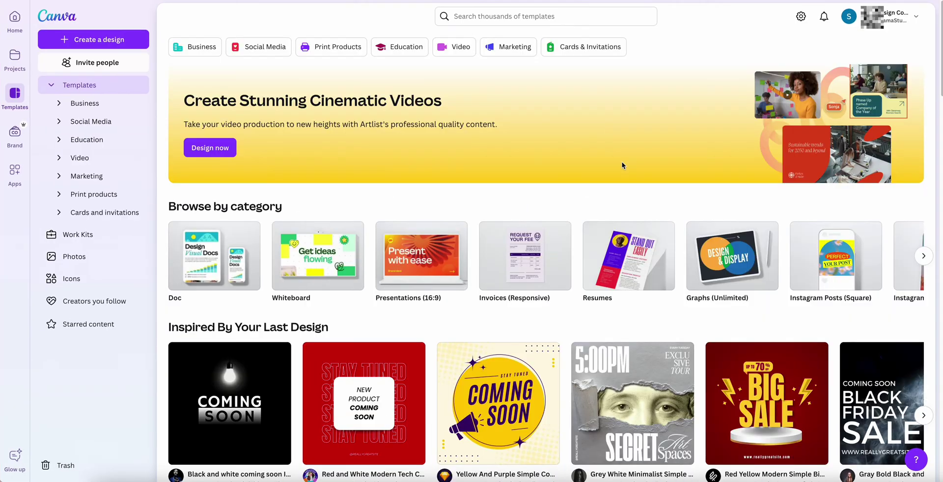
left_click(84, 40)
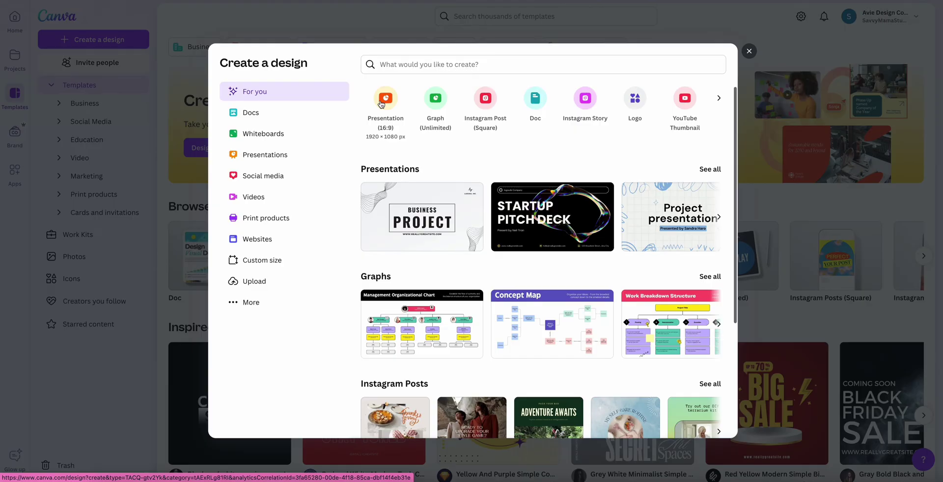
left_click(381, 103)
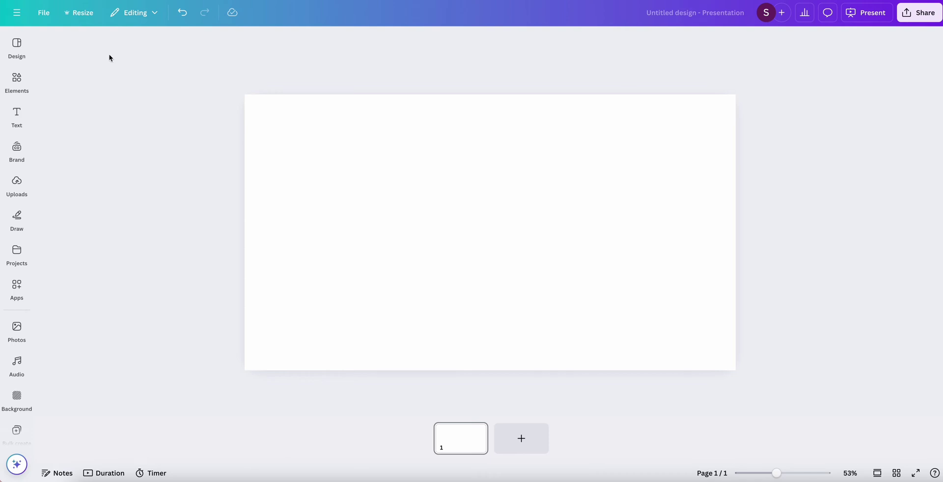
- Search Elements for 'table' and show every table design with See all
left_click(17, 113)
left_click(19, 87)
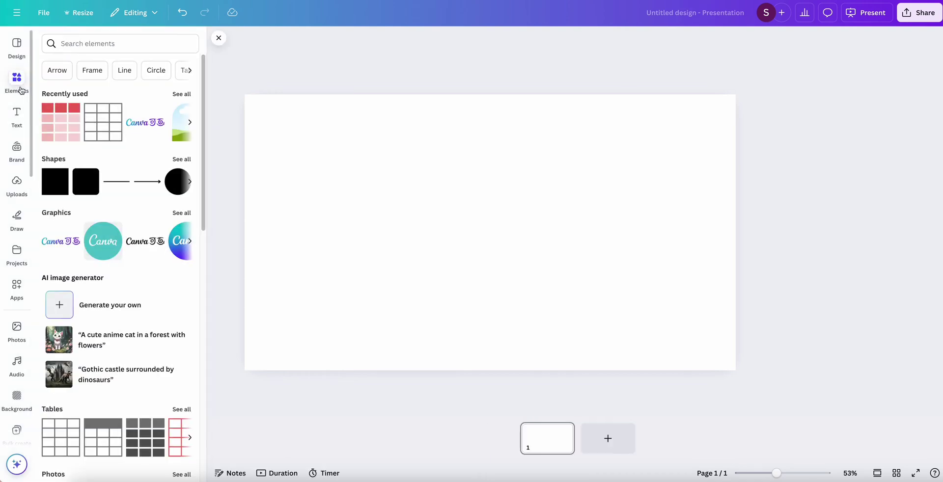
left_click(93, 39)
type("table")
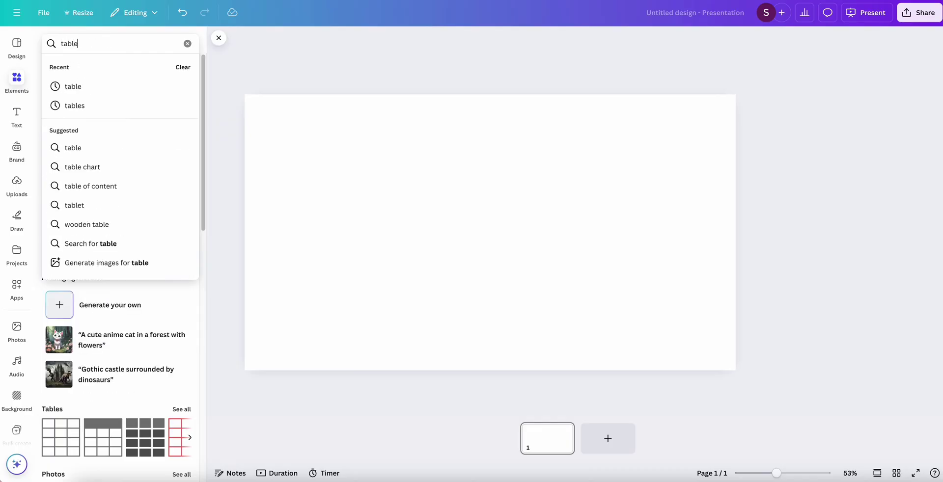
key("Return")
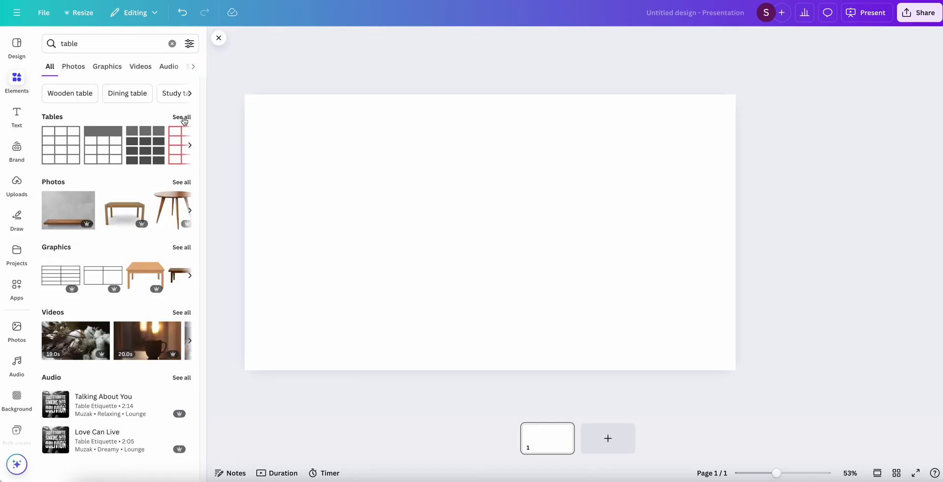
left_click(182, 117)
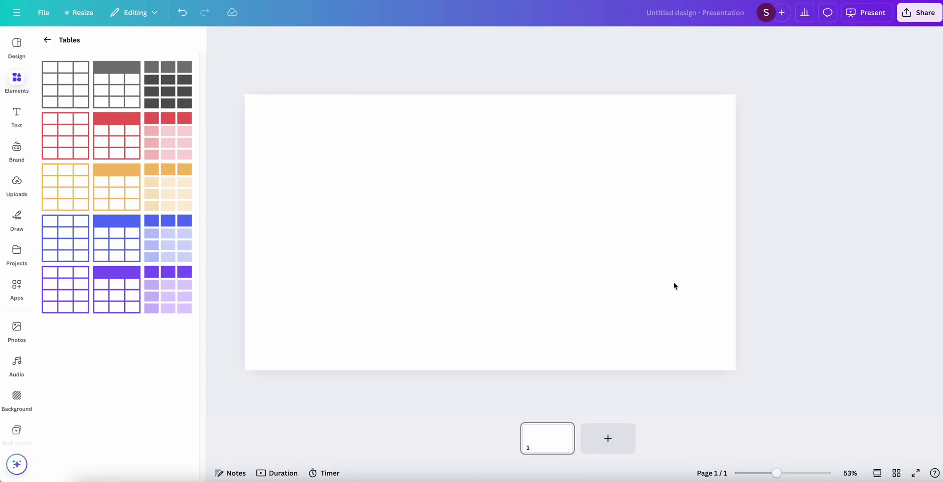
- Add the lavender striped 3×4 table, move it up-left and enlarge it across the slide
left_click(165, 240)
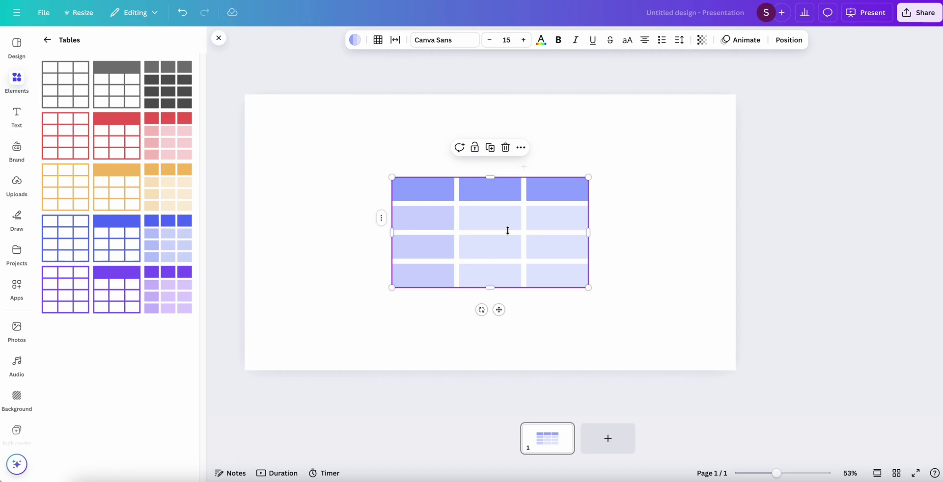
left_click_drag(501, 221, 442, 165)
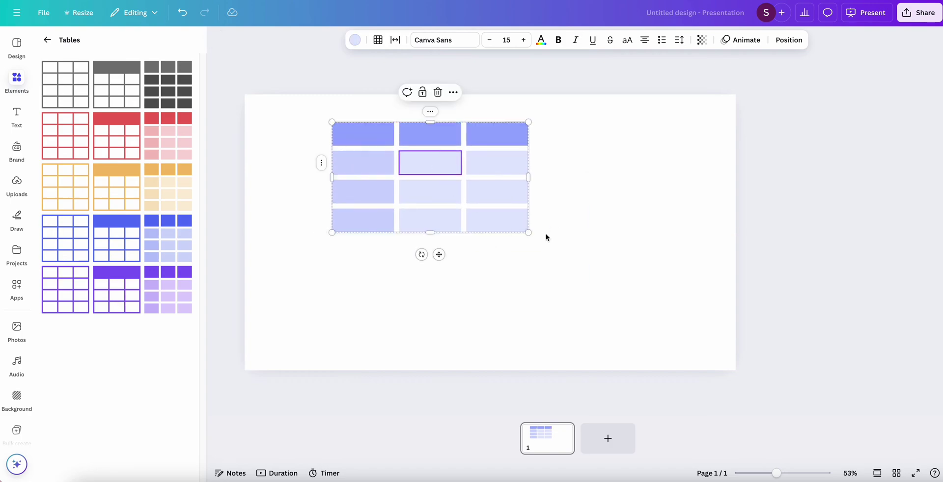
left_click_drag(528, 233, 655, 290)
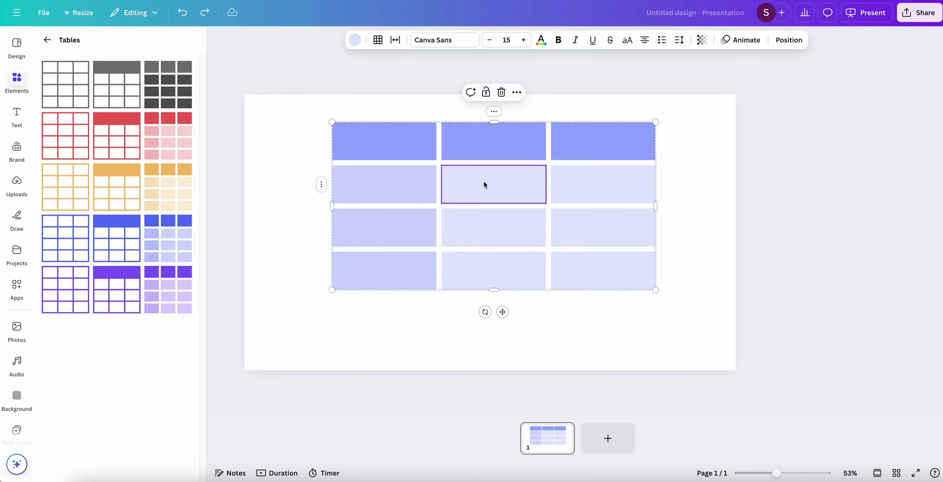
left_click_drag(499, 187, 501, 213)
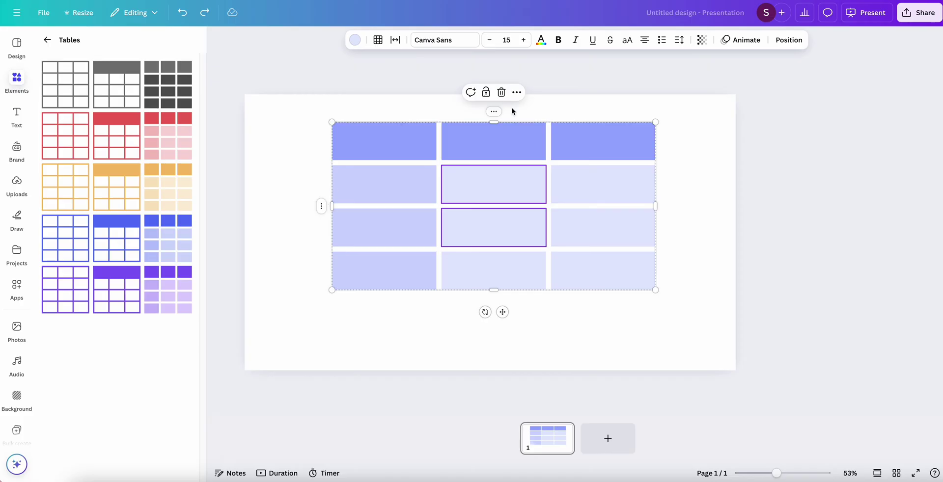
left_click(494, 114)
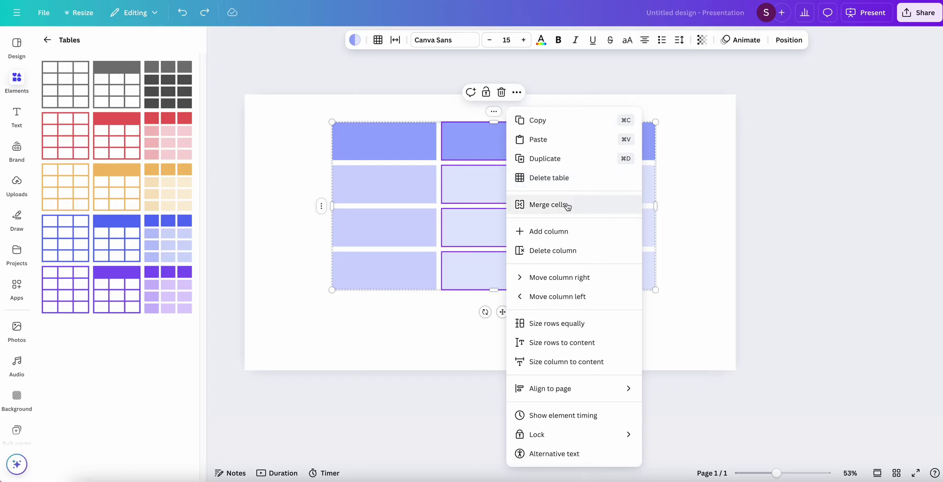
- Add a fourth column to the table, then delete it again
left_click(558, 234)
left_click(453, 111)
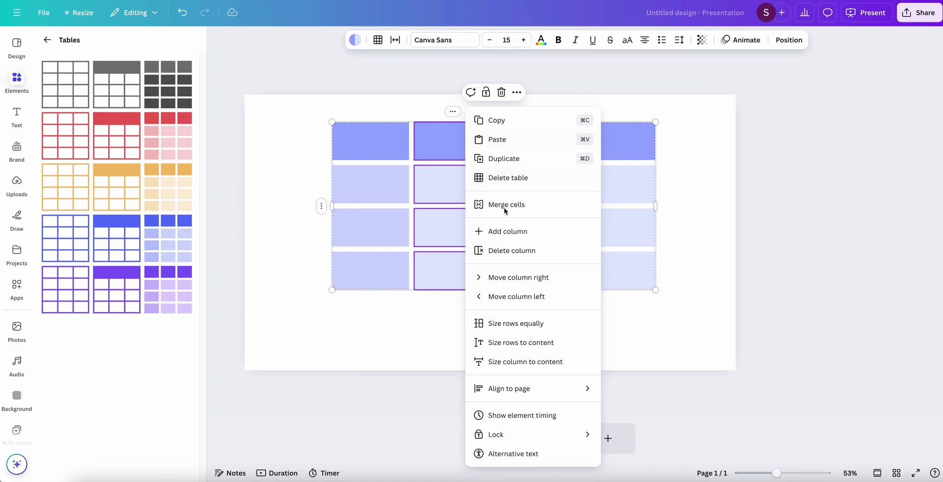
left_click(522, 252)
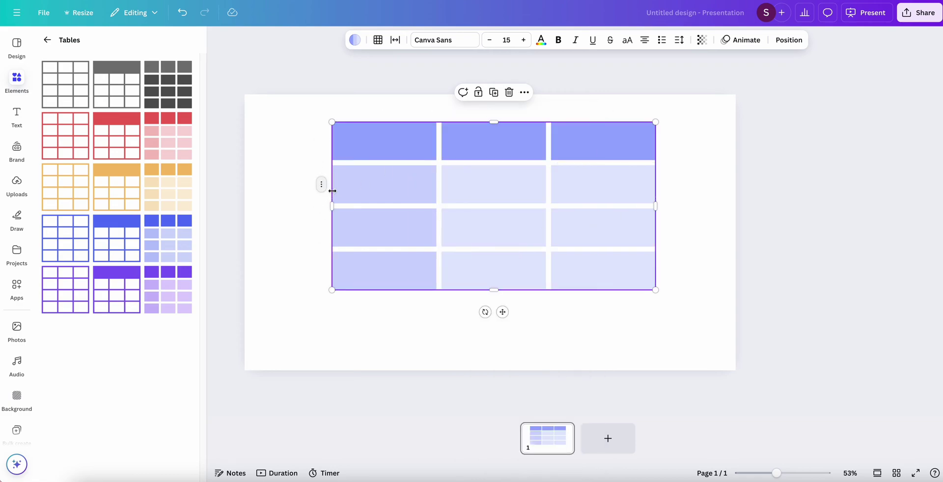
- Add a fifth row from row 2's options, then delete it again
left_click(323, 189)
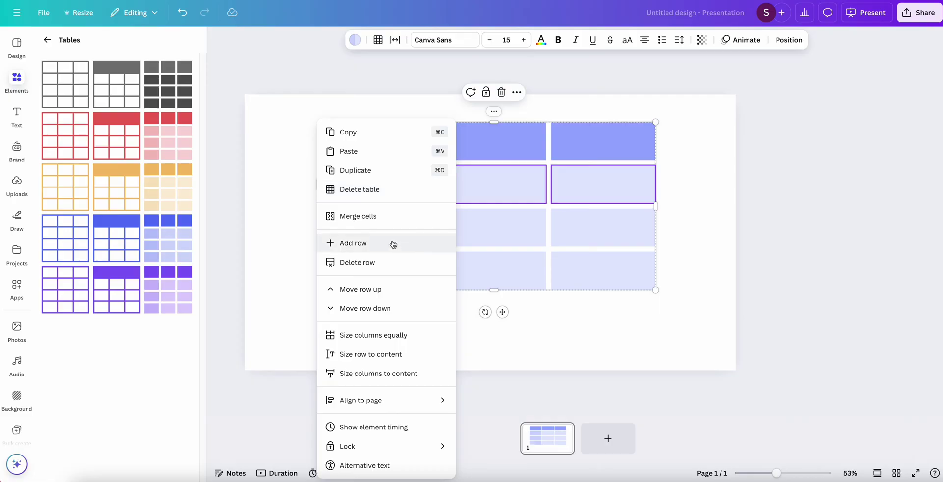
left_click(392, 243)
left_click(322, 184)
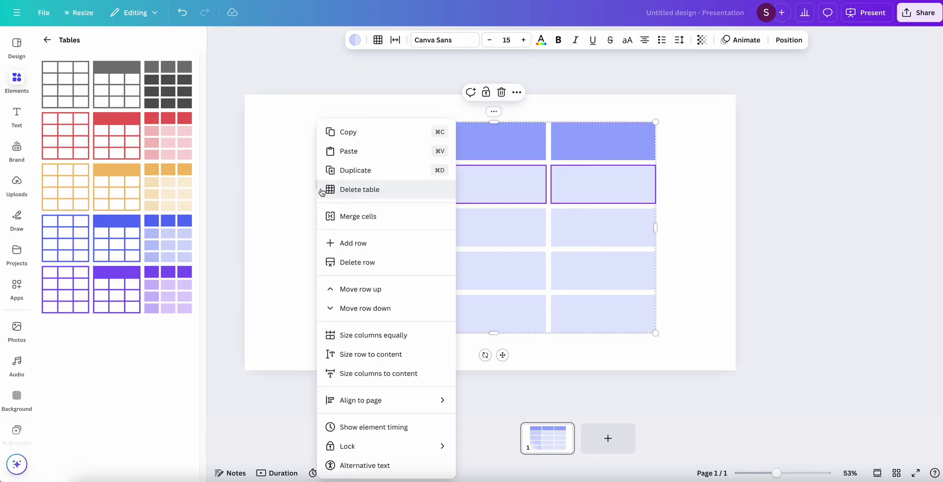
left_click(348, 261)
left_click(320, 183)
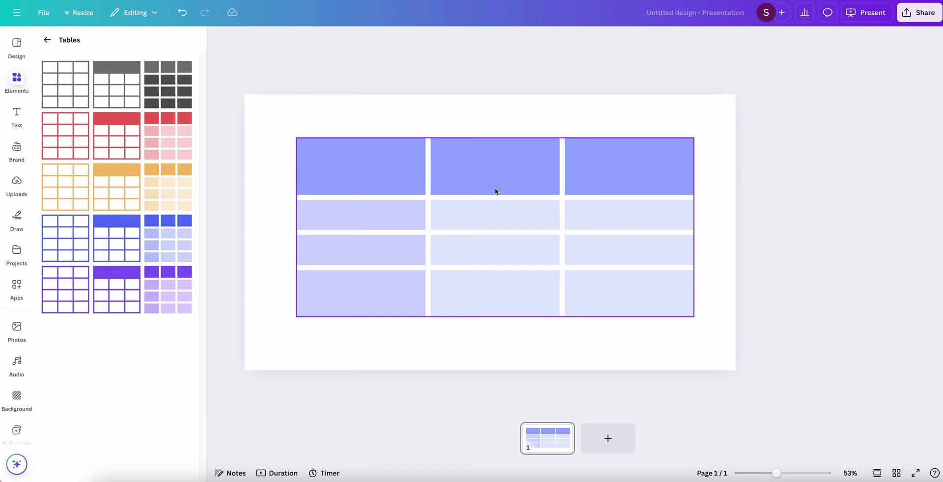
- Shorten the header, second, third and bottom rows of the table
left_click(511, 172)
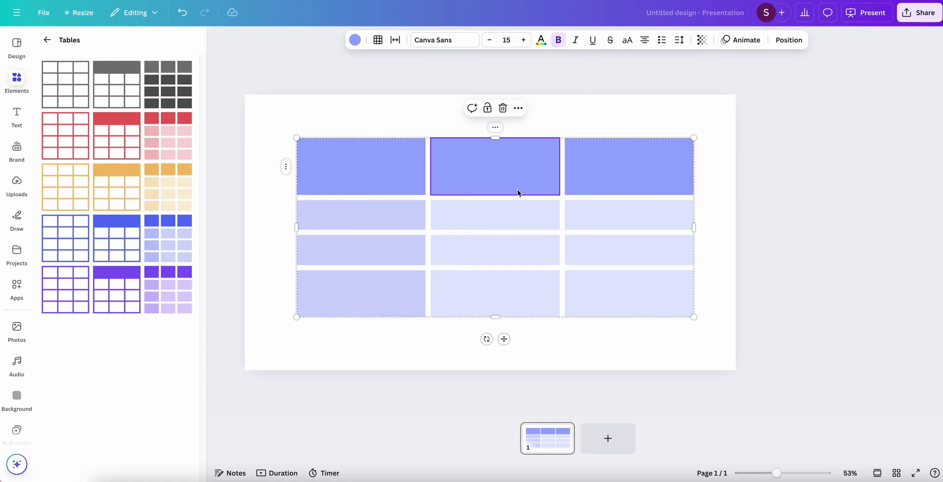
left_click_drag(525, 196, 529, 130)
left_click_drag(541, 231, 545, 147)
left_click_drag(549, 265, 556, 200)
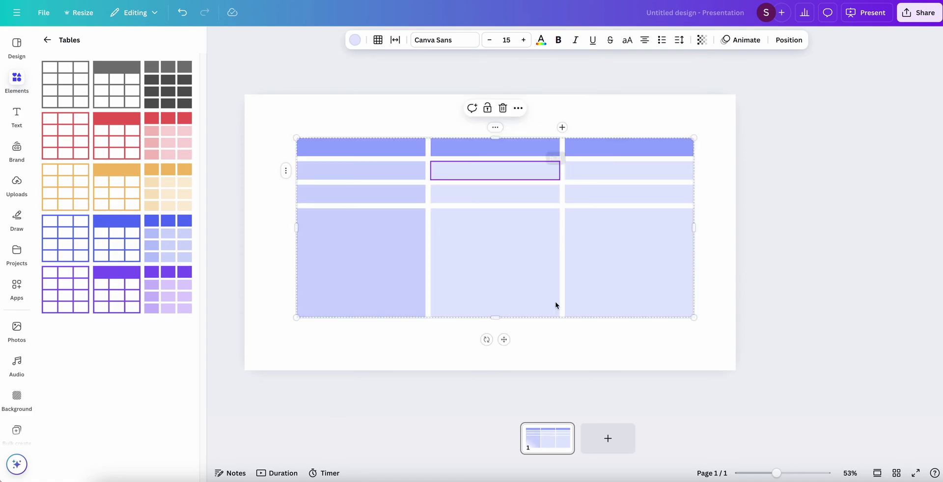
left_click_drag(552, 317, 560, 227)
- Resize the columns and table sides, then undo back to the plain 4×5 table
left_click_drag(561, 195, 506, 190)
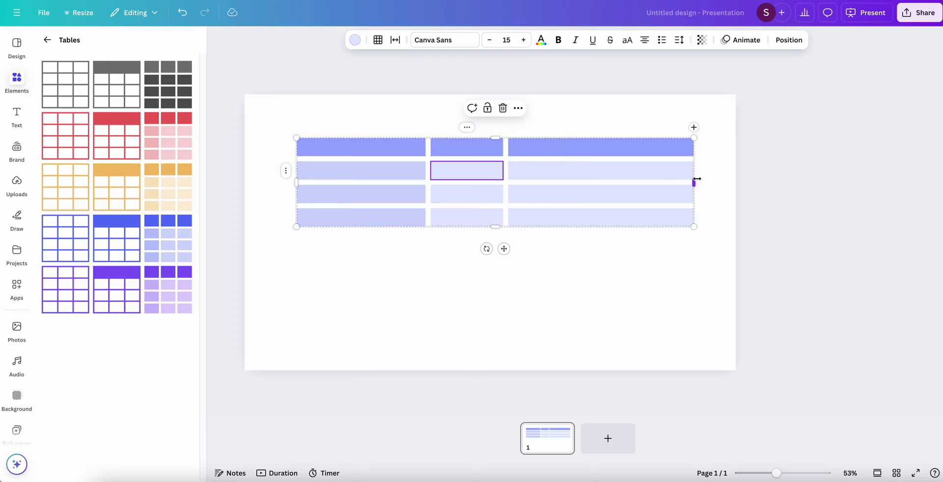
left_click_drag(696, 179, 552, 186)
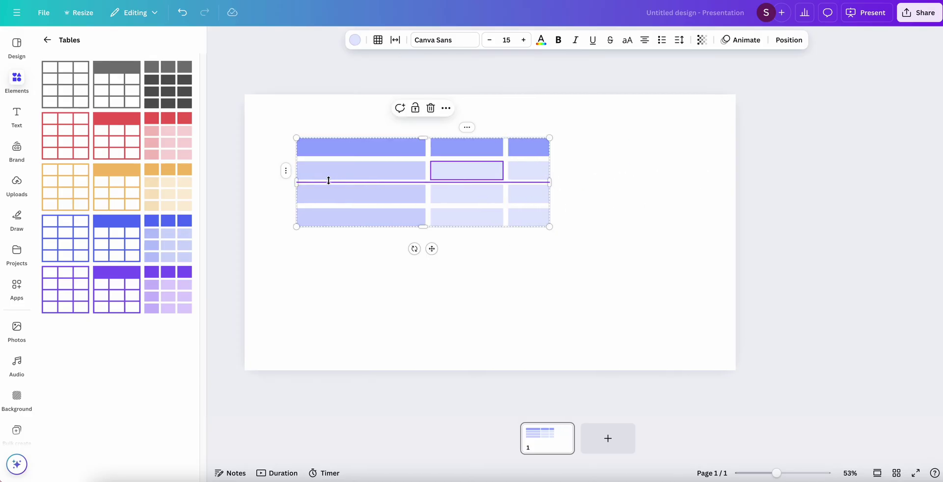
left_click_drag(296, 182, 382, 184)
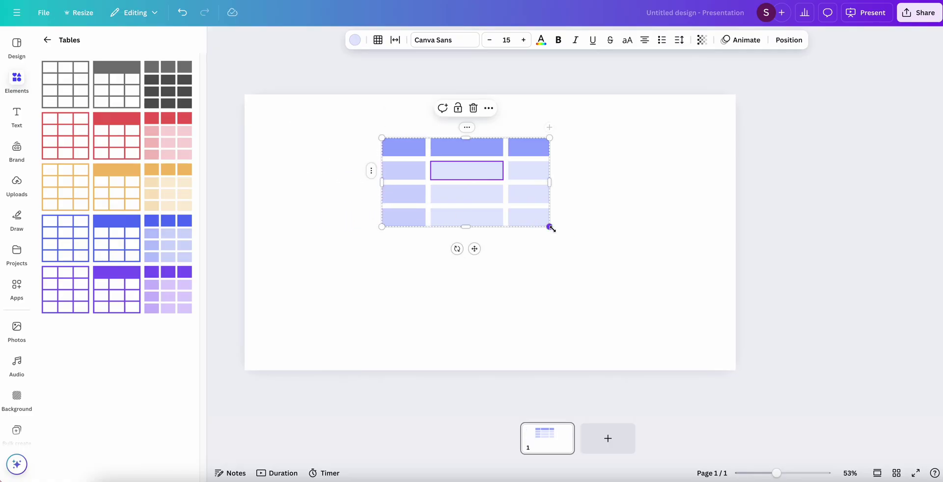
left_click_drag(550, 226, 658, 349)
key("ctrl+z")
key("ctrl+z")
key("ctrl+z")
key("ctrl+z")
key("ctrl+z")
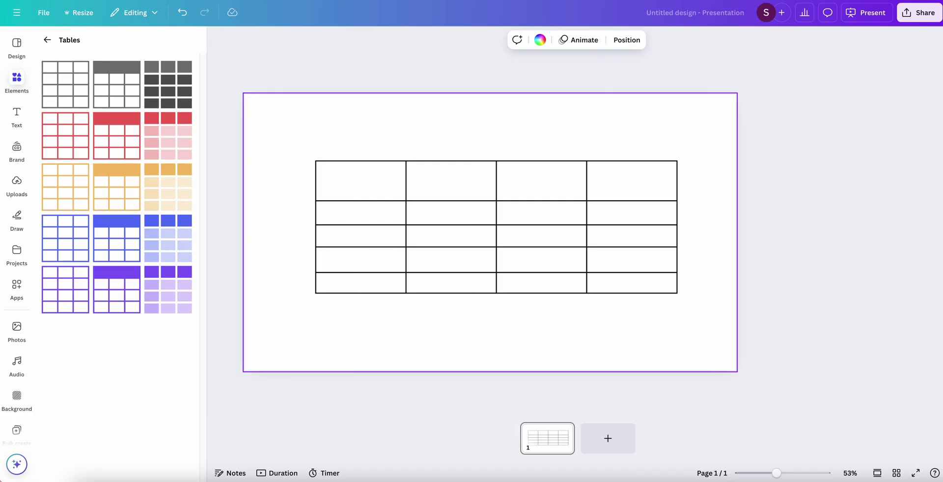
- Add a fifth column and a sixth row to the table
left_click(633, 189)
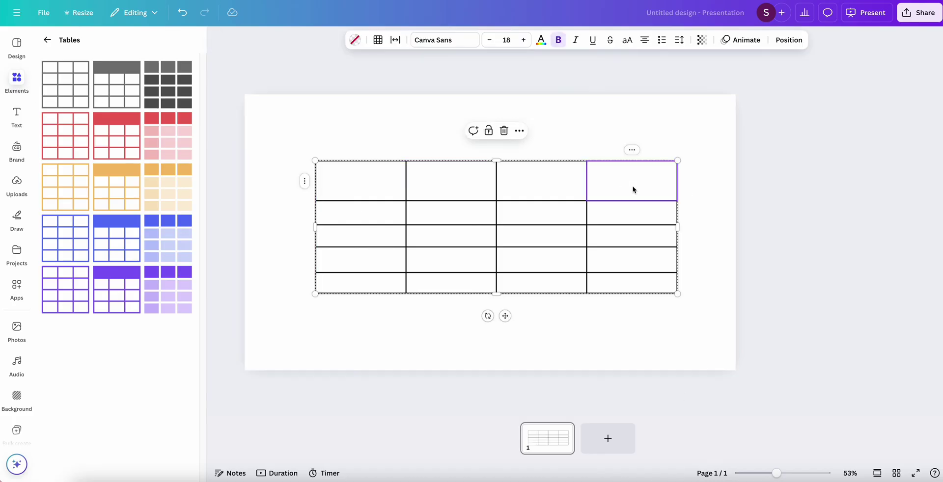
left_click(633, 149)
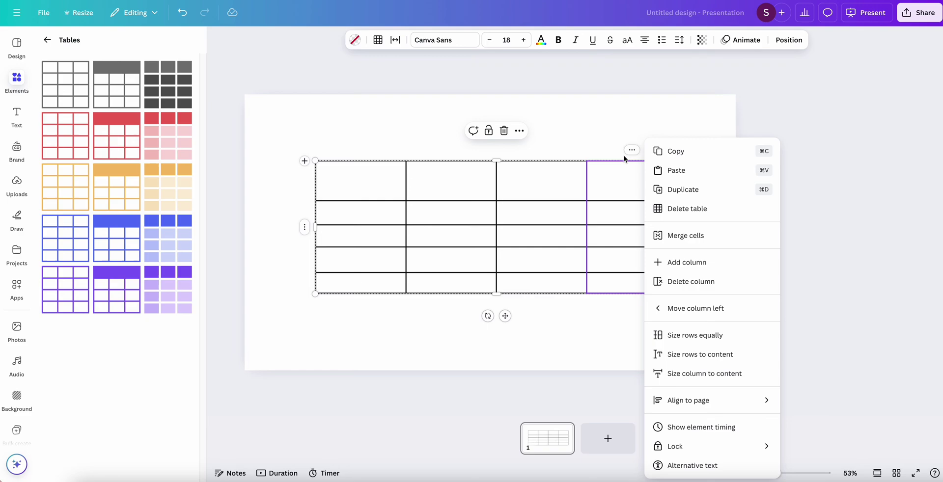
left_click(701, 262)
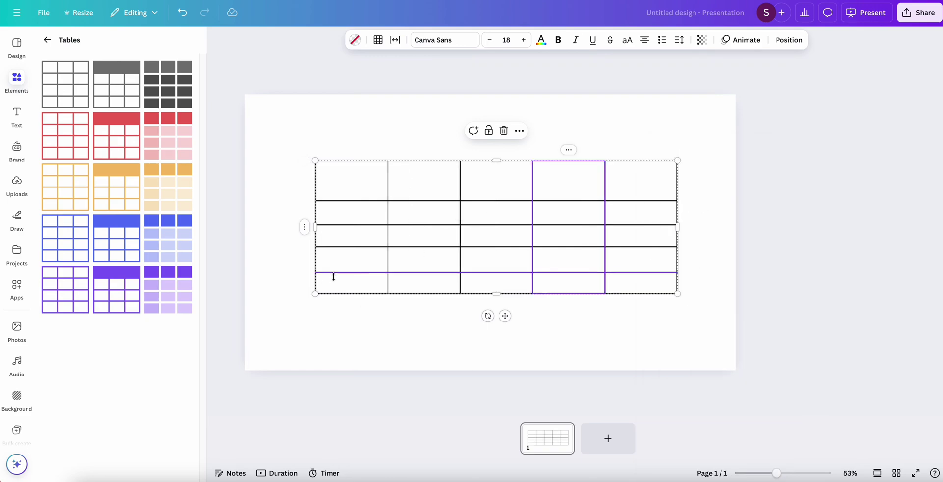
left_click(305, 283)
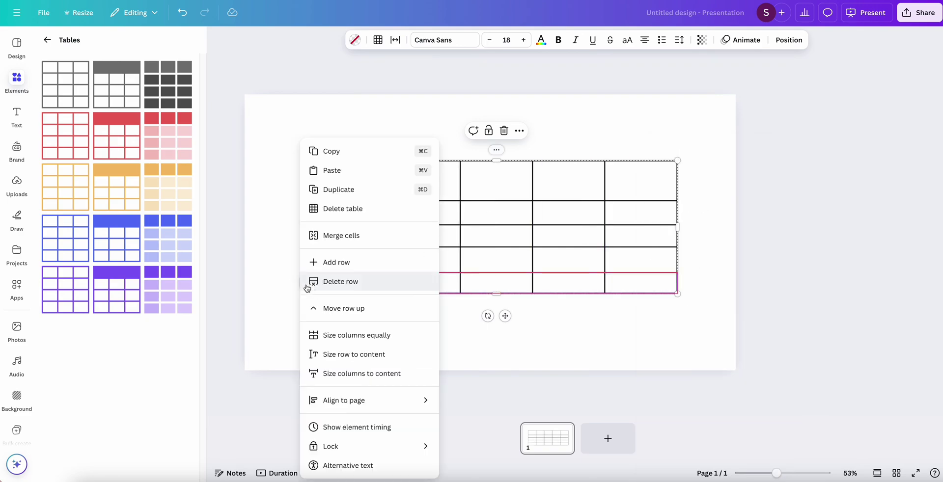
left_click(326, 262)
- Enlarge the table and move it up toward the slide's upper left
left_click_drag(677, 315, 636, 276)
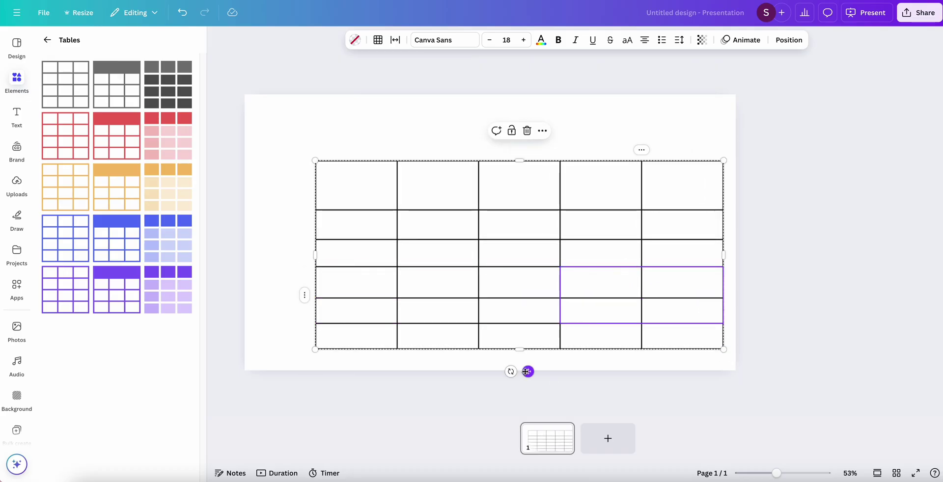
left_click_drag(528, 372, 496, 349)
left_click(513, 351)
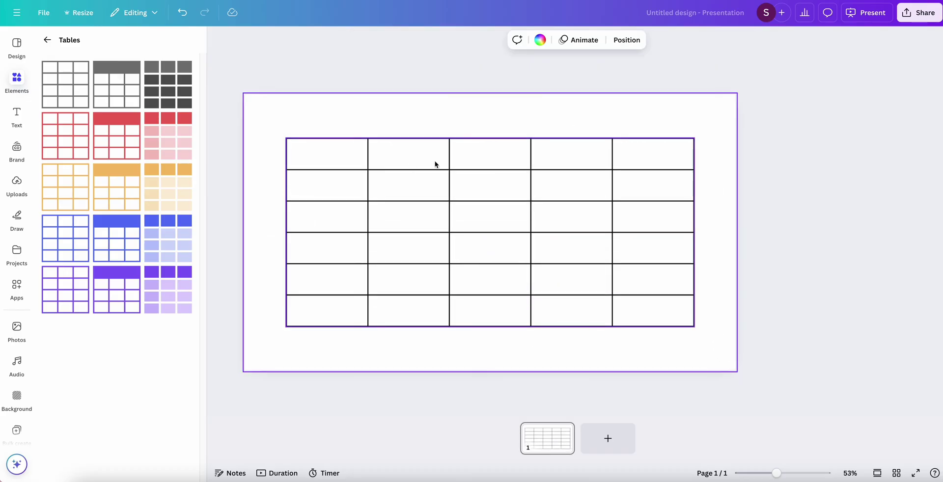
left_click(330, 157)
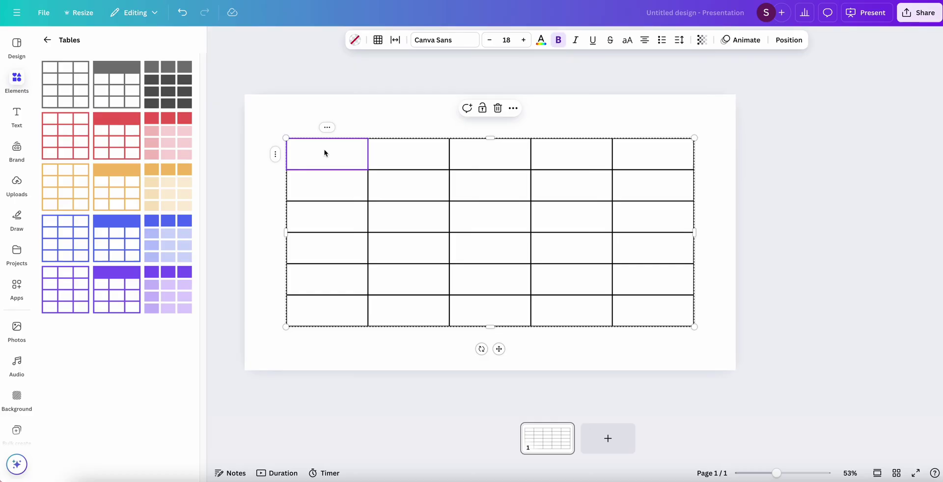
- Fill the top-left cell with pale grey-blue and lower its transparency
left_click(324, 153)
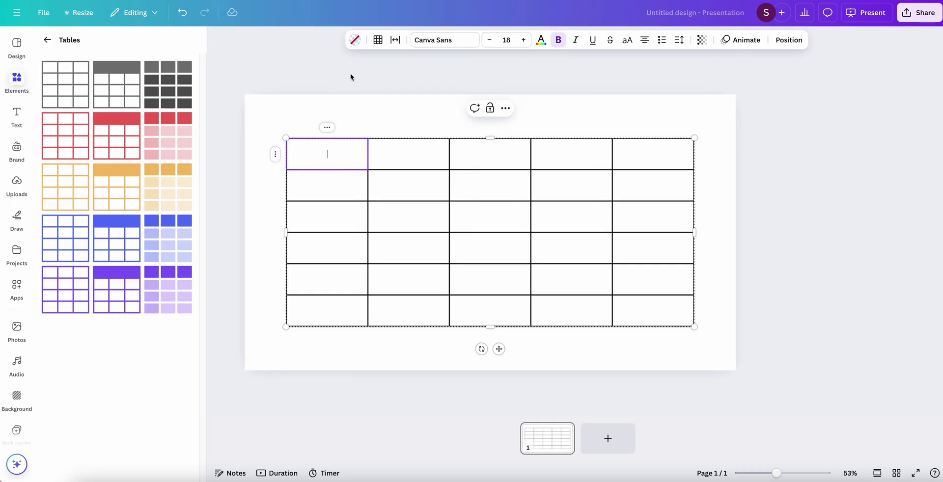
left_click(355, 41)
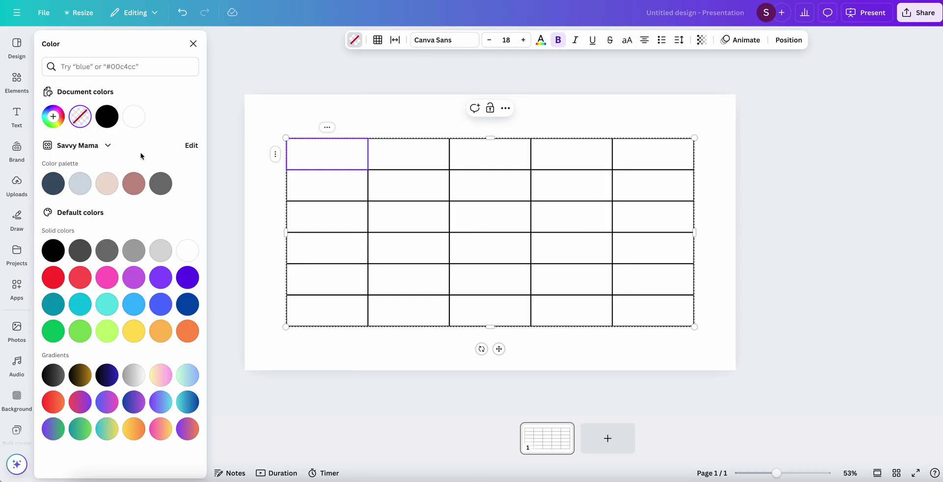
left_click(80, 185)
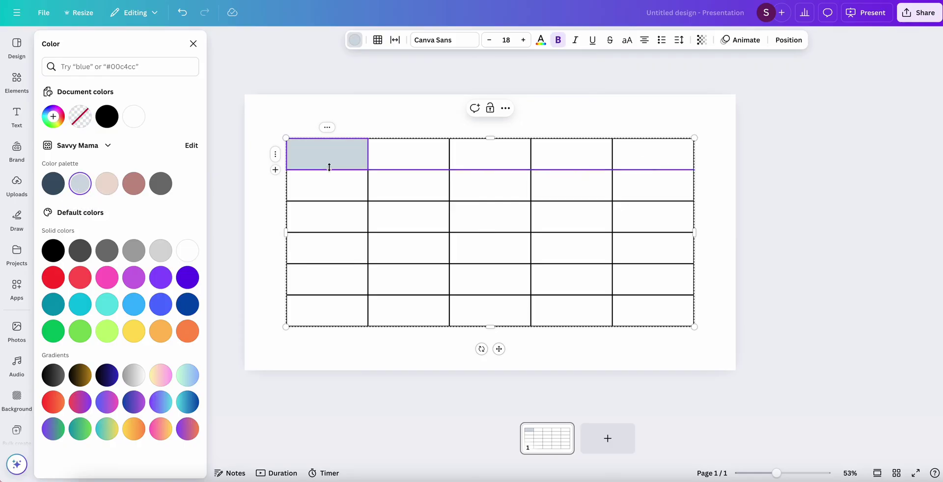
left_click(704, 41)
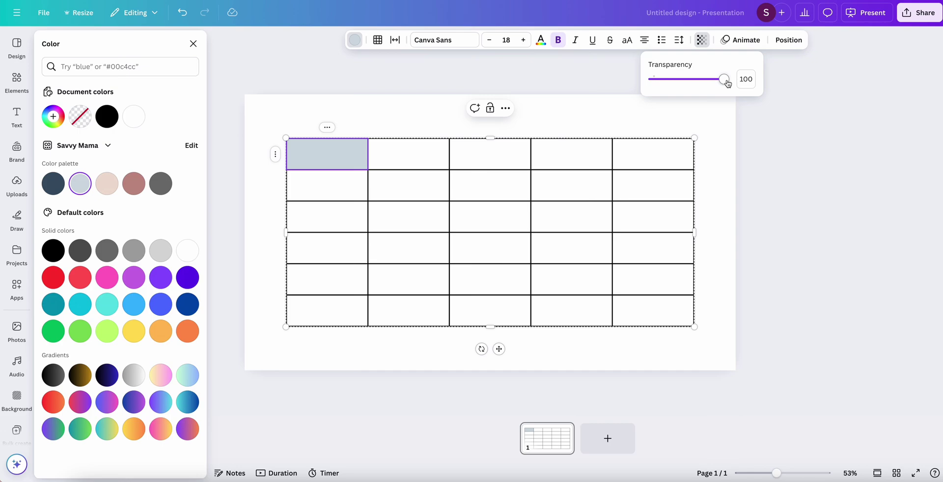
left_click_drag(726, 80, 687, 80)
- Apply the same pale grey-blue fill to the remaining header row cells
left_click(353, 151)
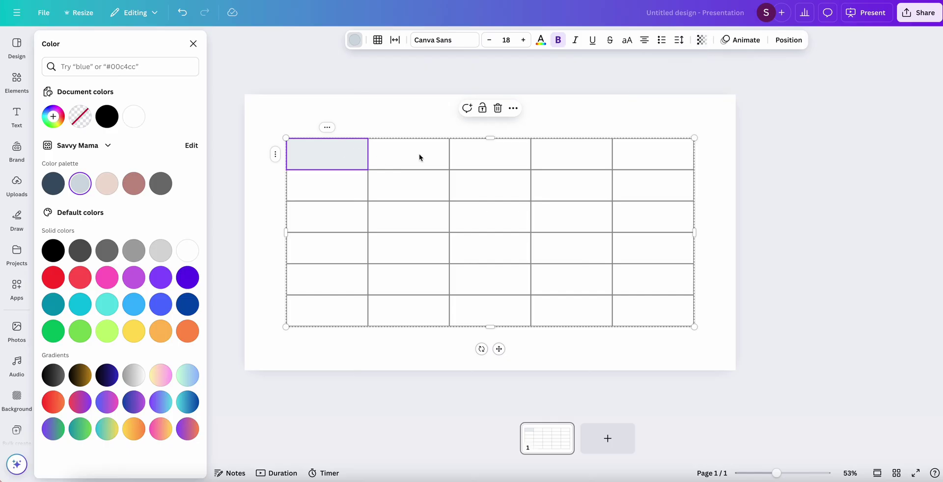
left_click_drag(419, 154, 535, 153)
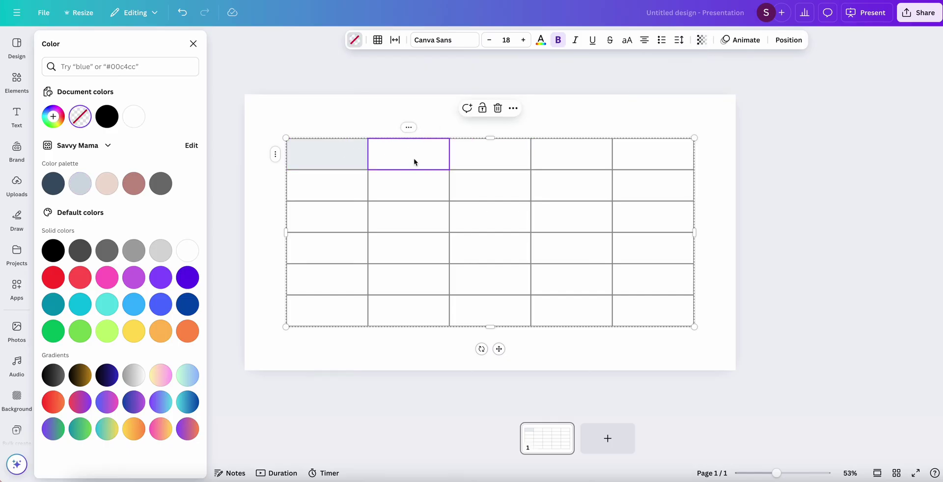
left_click_drag(394, 157, 515, 152)
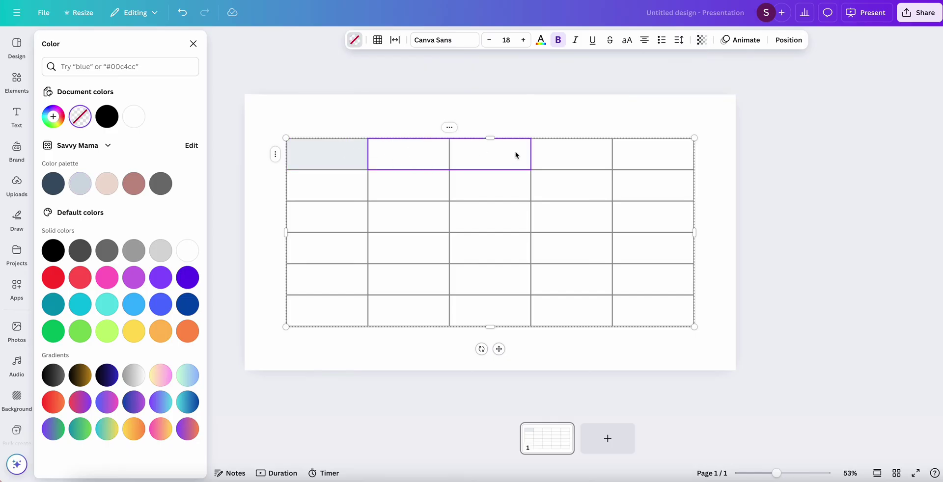
left_click_drag(585, 150, 579, 156)
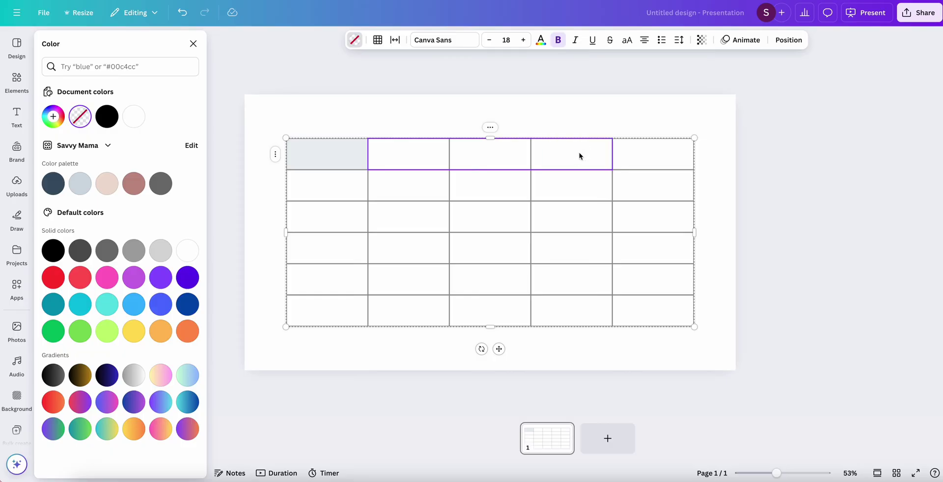
left_click_drag(683, 146, 672, 147)
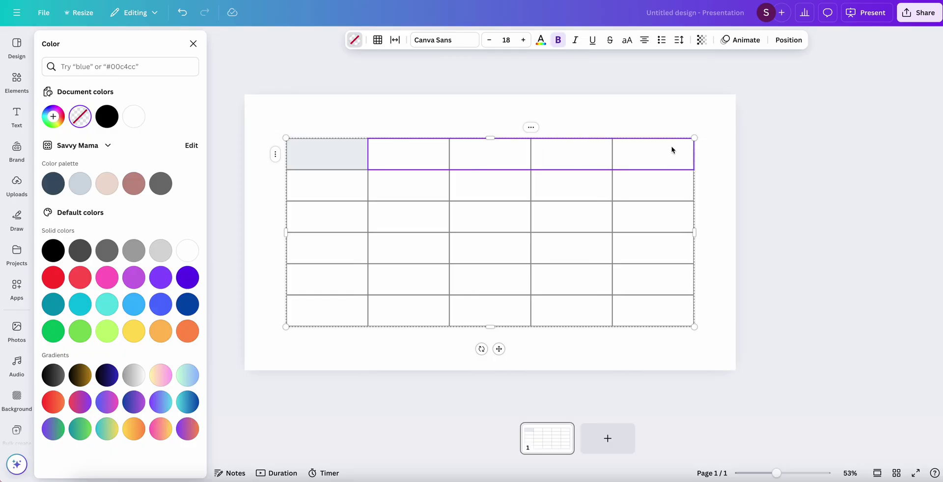
left_click(90, 182)
left_click(705, 154)
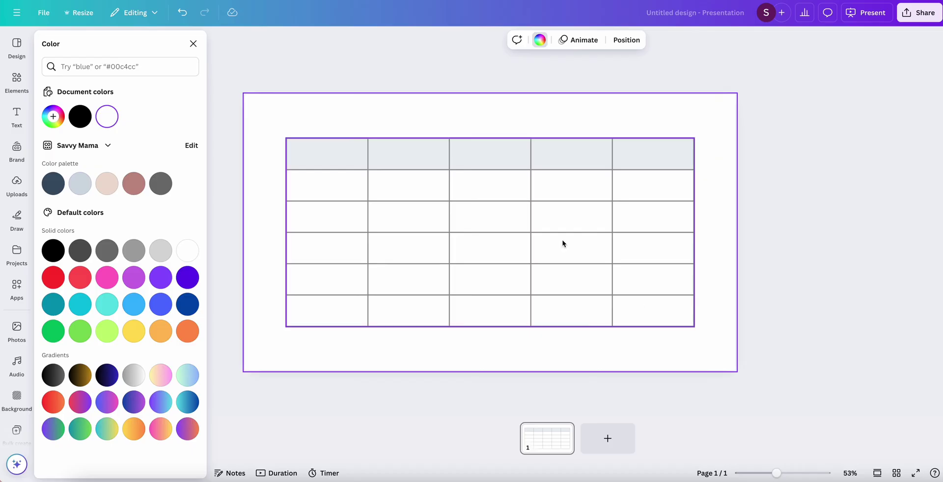
- Set the table's border colour to pink
left_click(531, 243)
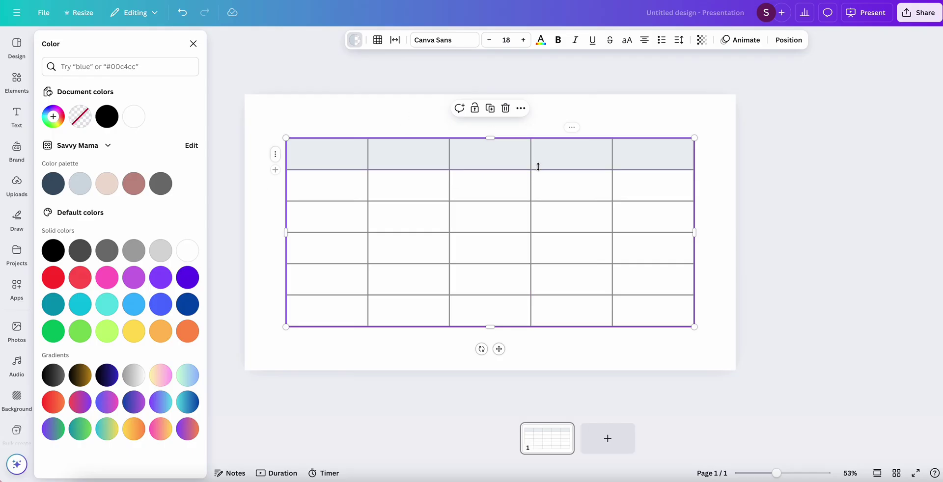
left_click(378, 41)
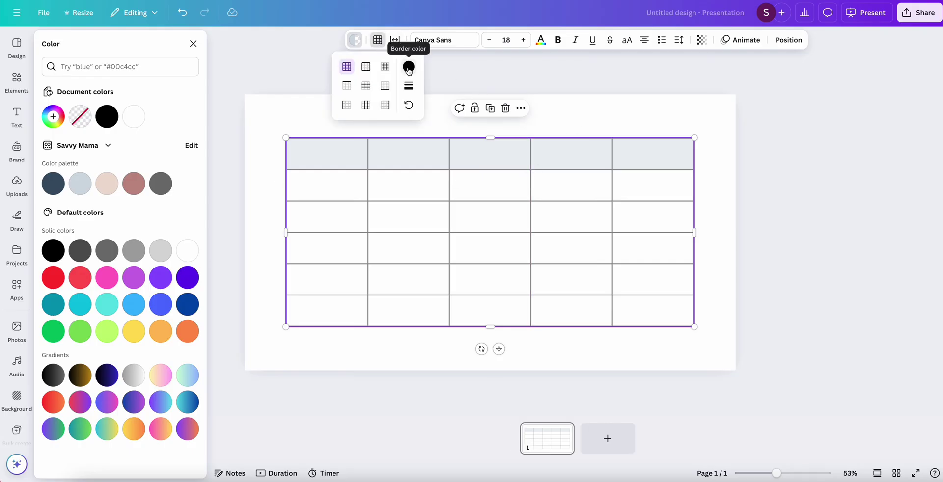
left_click(409, 68)
scroll(493, 211, "down", 1)
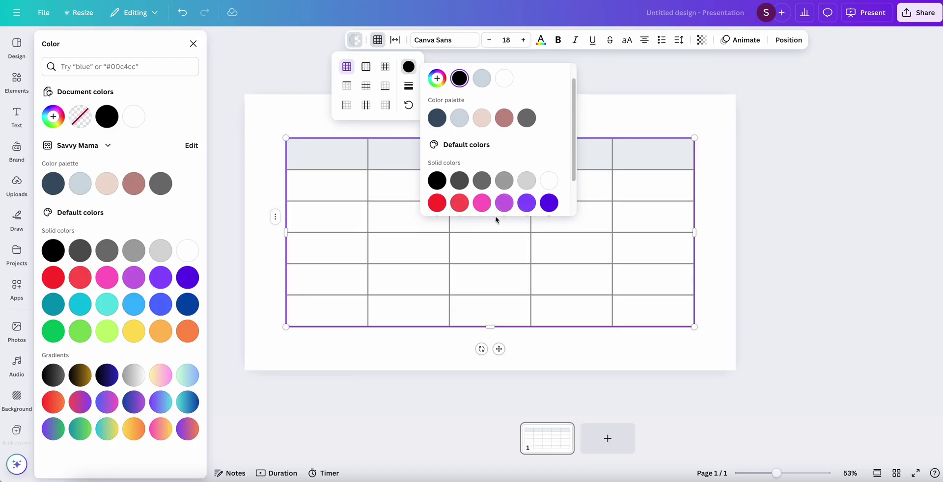
left_click(481, 203)
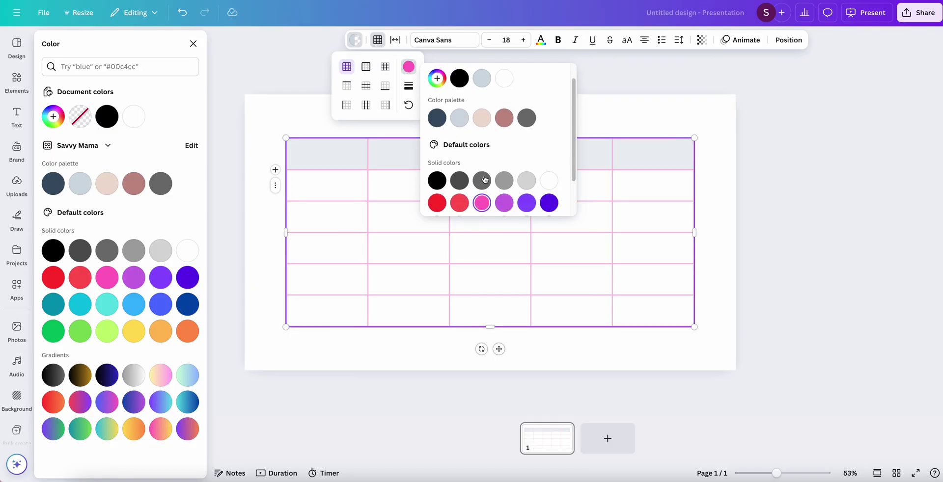
- Adjust the border weight and dash style, finally leaving no visible grid lines
left_click(410, 87)
left_click(481, 137)
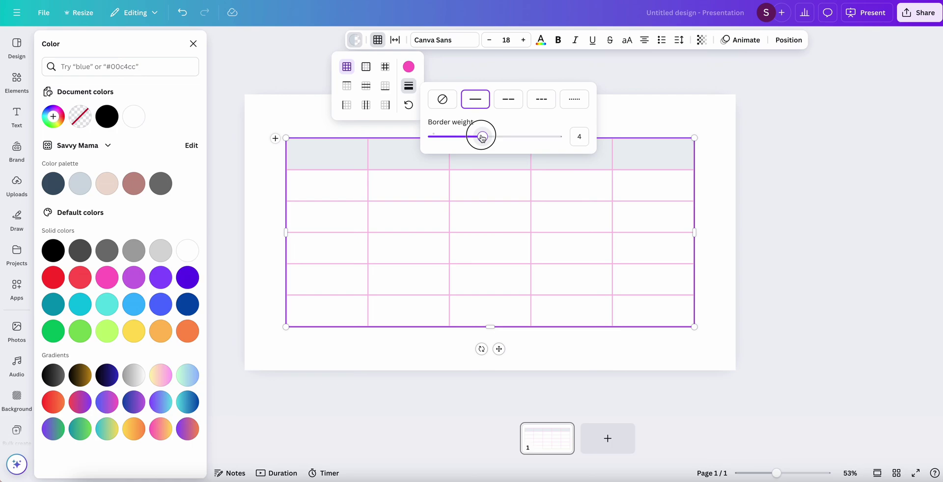
left_click_drag(482, 137, 433, 136)
left_click(508, 100)
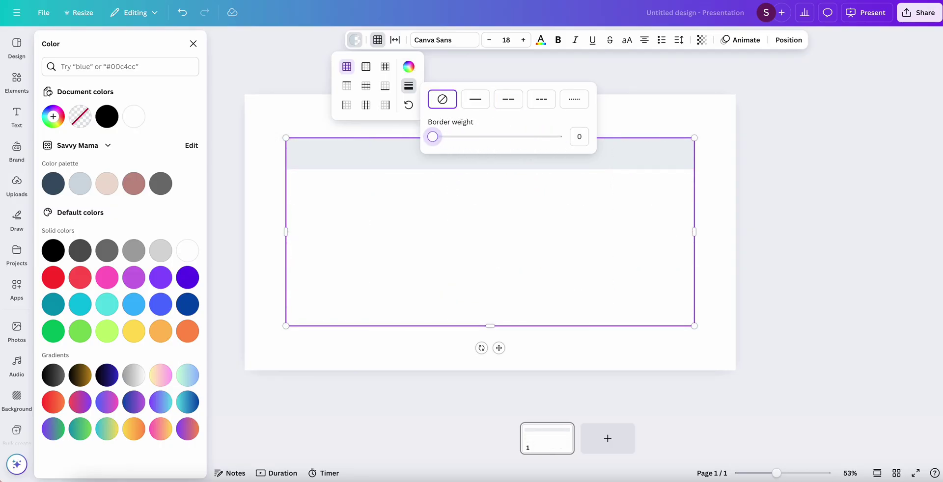